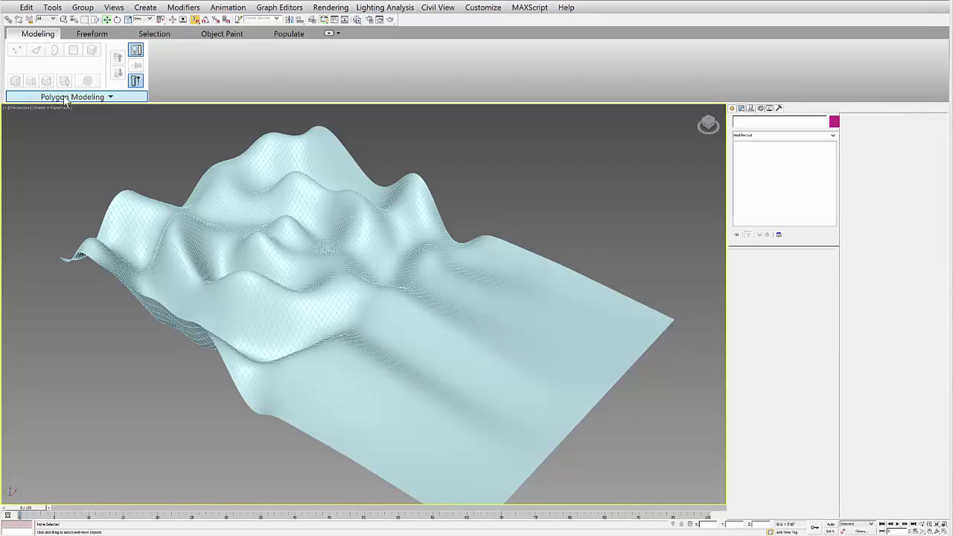
Select the terrain plane and examine its mesh edges up close from several angles
{"action": "left_click", "coordinate": [358, 249]}
{"action": "left_click", "coordinate": [358, 250]}
{"action": "middle_click_drag", "start_coordinate": [398, 279], "coordinate": [350, 334], "text": "alt"}
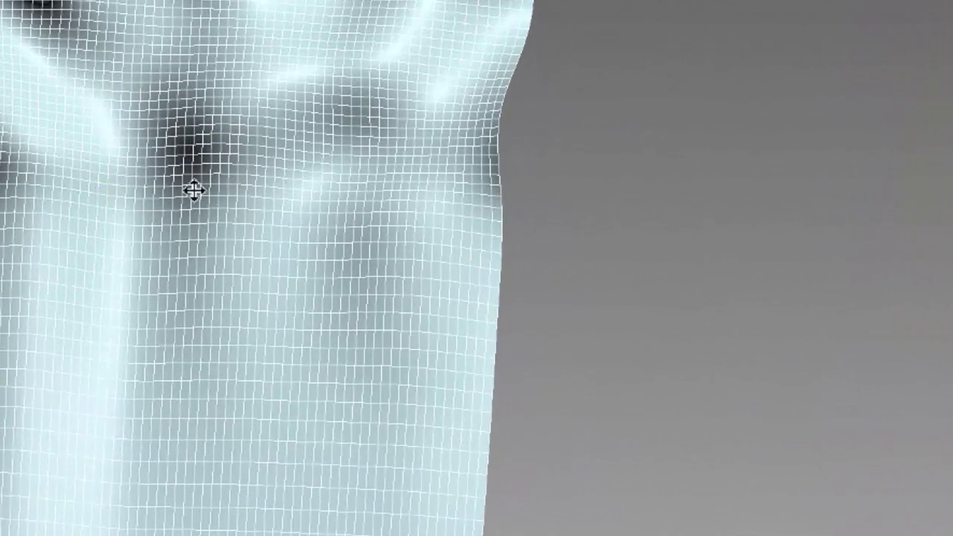
{"action": "middle_click_drag", "start_coordinate": [93, 451], "coordinate": [118, 402], "text": "alt"}
{"action": "middle_click_drag", "start_coordinate": [47, 341], "coordinate": [134, 262], "text": "alt"}
{"action": "scroll", "coordinate": [134, 262], "scroll_direction": "up", "scroll_amount": 3}
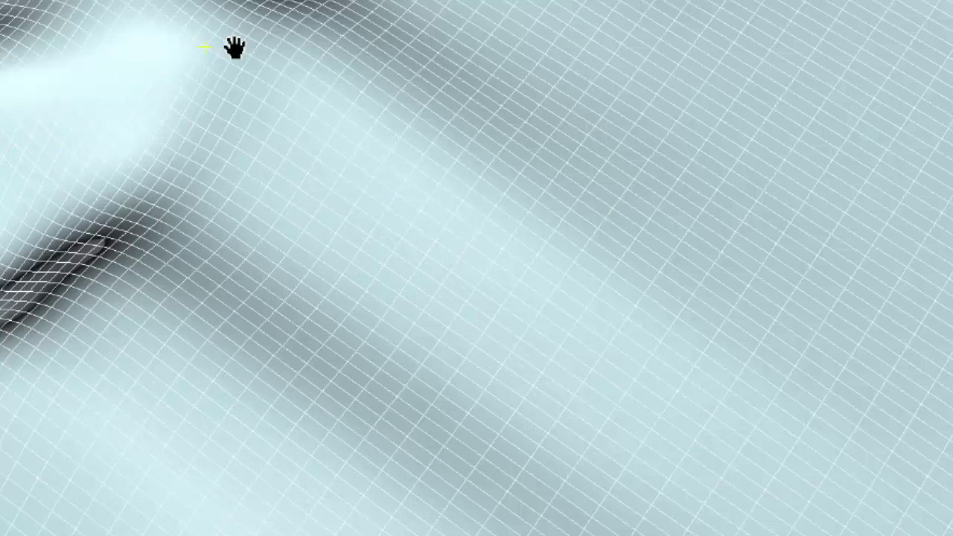
{"action": "middle_click_drag", "start_coordinate": [219, 45], "coordinate": [246, 61]}
{"action": "scroll", "coordinate": [243, 153], "scroll_direction": "down", "scroll_amount": 3}
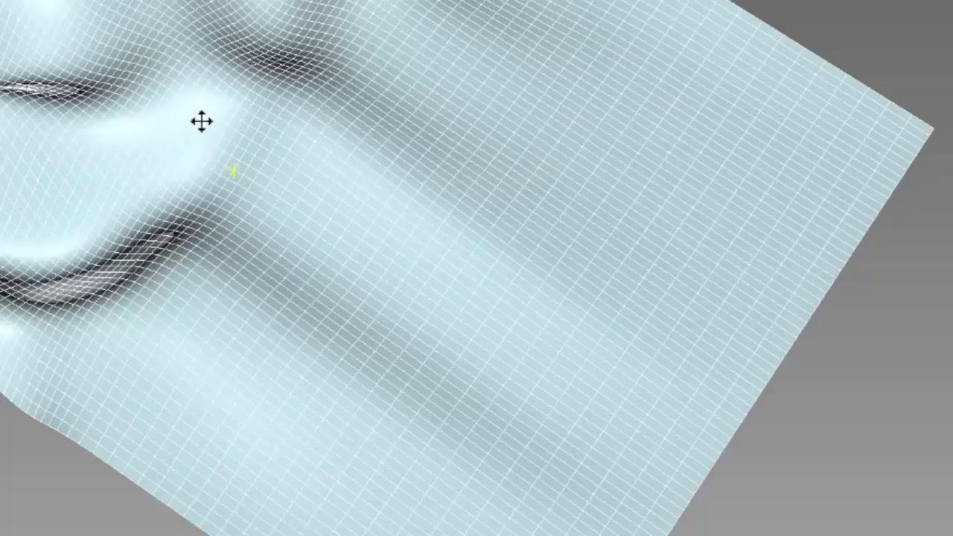
{"action": "middle_click_drag", "start_coordinate": [243, 141], "coordinate": [230, 85]}
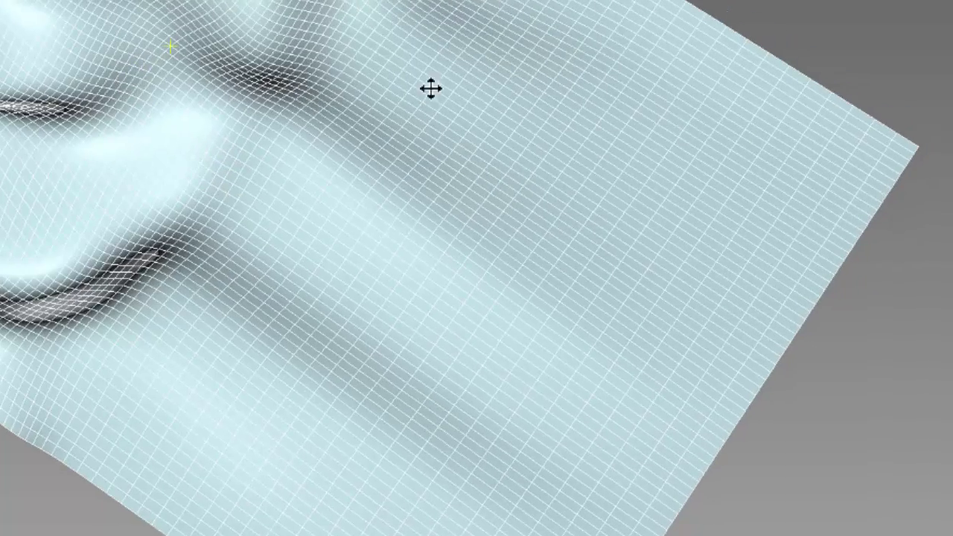
{"action": "mouse_move", "coordinate": [254, 217]}
{"action": "middle_mouse_down", "text": "alt"}
{"action": "mouse_move", "coordinate": [258, 240]}
{"action": "mouse_move", "coordinate": [255, 187]}
{"action": "mouse_move", "coordinate": [245, 226]}
{"action": "middle_mouse_up", "text": "alt"}
{"action": "mouse_move", "coordinate": [223, 81]}
{"action": "middle_mouse_down", "text": "alt"}
{"action": "mouse_move", "coordinate": [241, 83]}
{"action": "mouse_move", "coordinate": [230, 76]}
{"action": "middle_mouse_up", "text": "alt"}
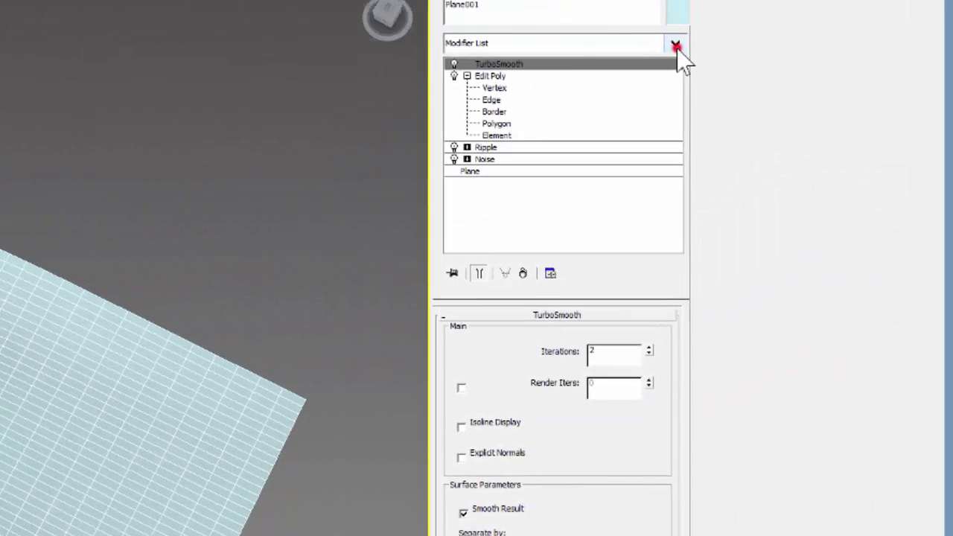
Add an Edit Poly modifier above TurboSmooth on the terrain and expand its sub-object levels
{"action": "left_click", "coordinate": [675, 44]}
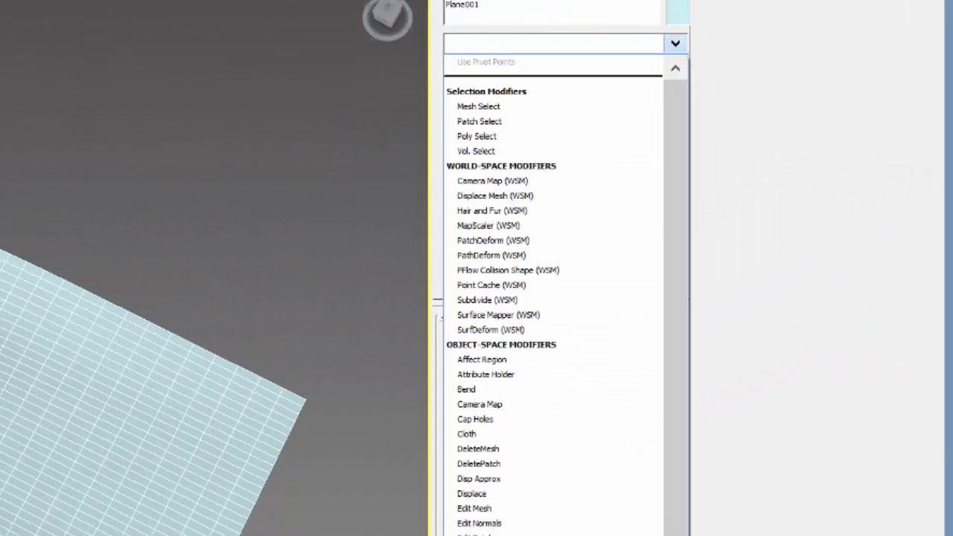
{"action": "type", "text": "Edit Poly"}
{"action": "key", "text": "Return"}
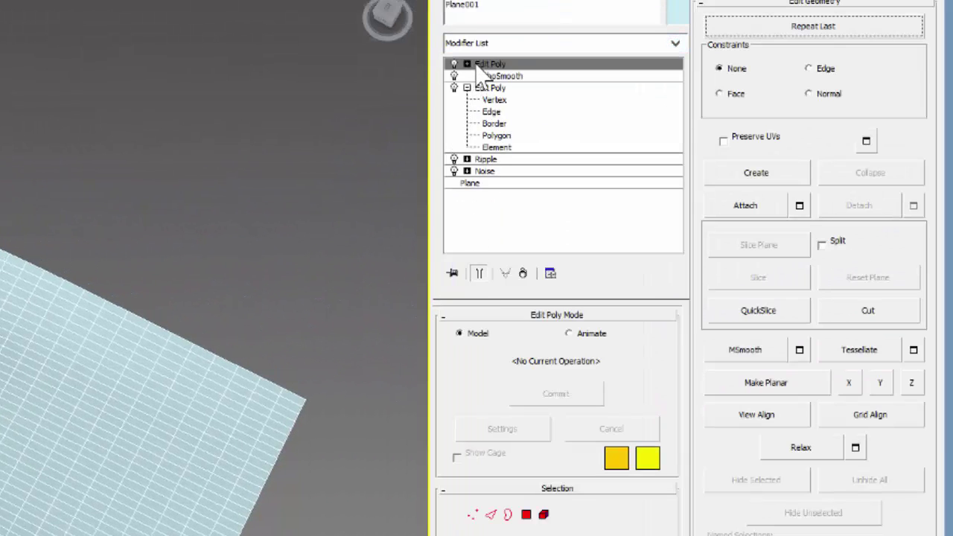
{"action": "left_click", "coordinate": [467, 64]}
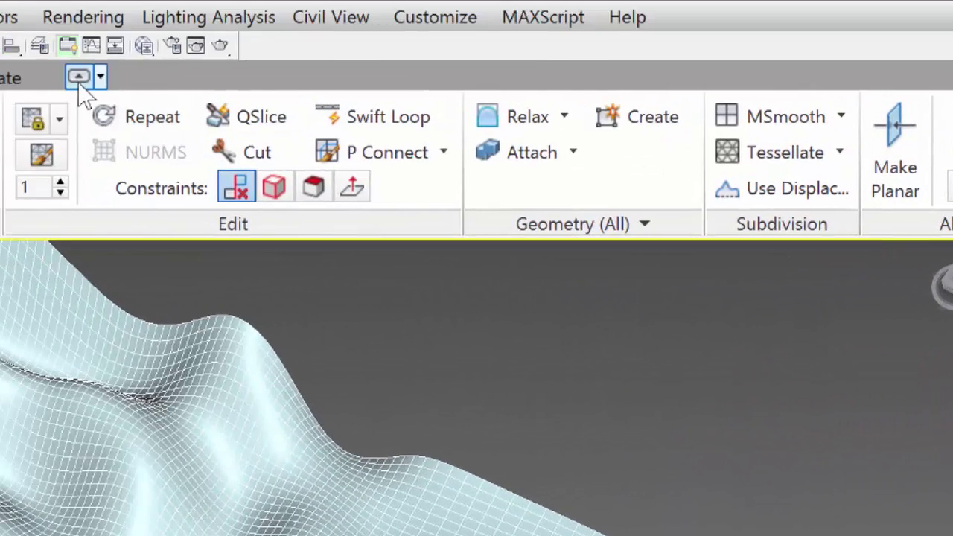
Minimize the modeling ribbon and restore it to its full display
{"action": "left_click", "coordinate": [78, 78]}
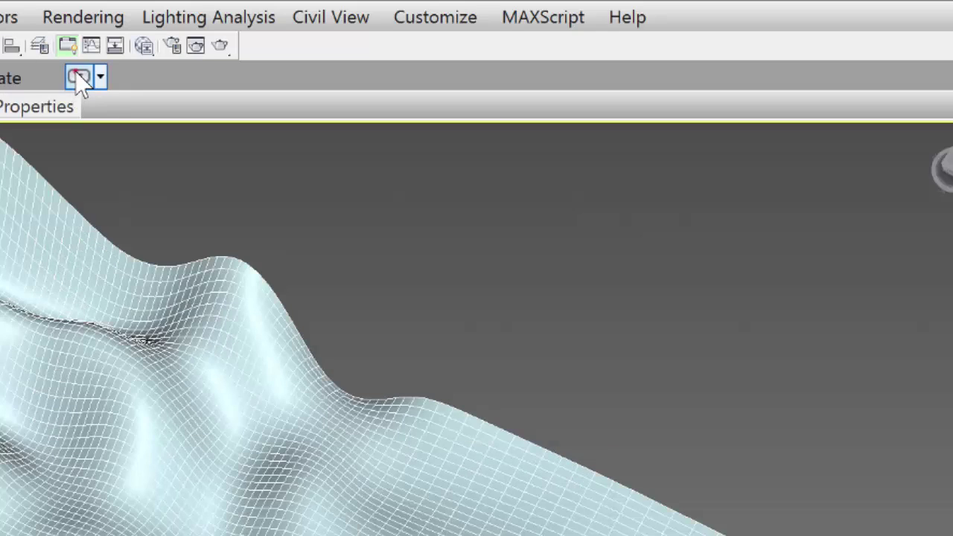
{"action": "left_click", "coordinate": [67, 78]}
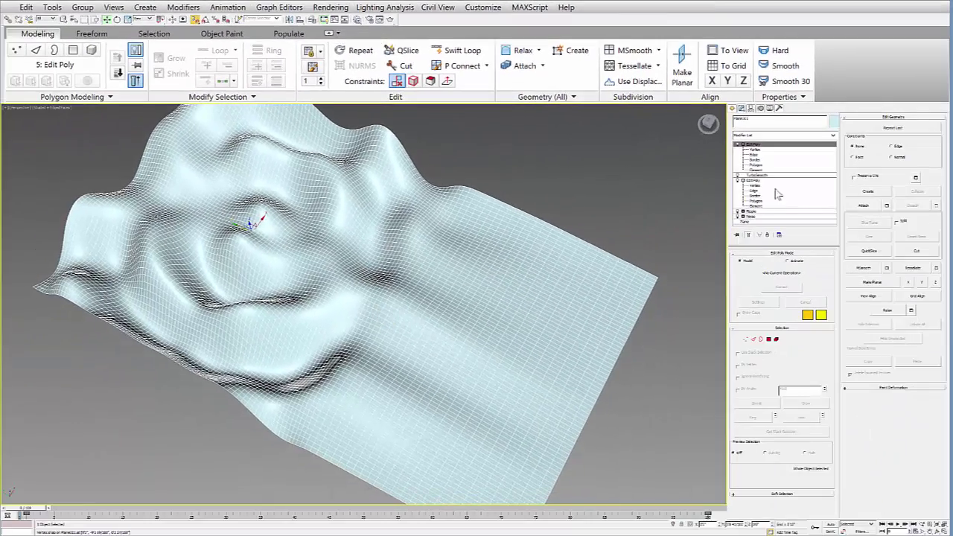
{"action": "middle_click_drag", "start_coordinate": [169, 195], "coordinate": [172, 199]}
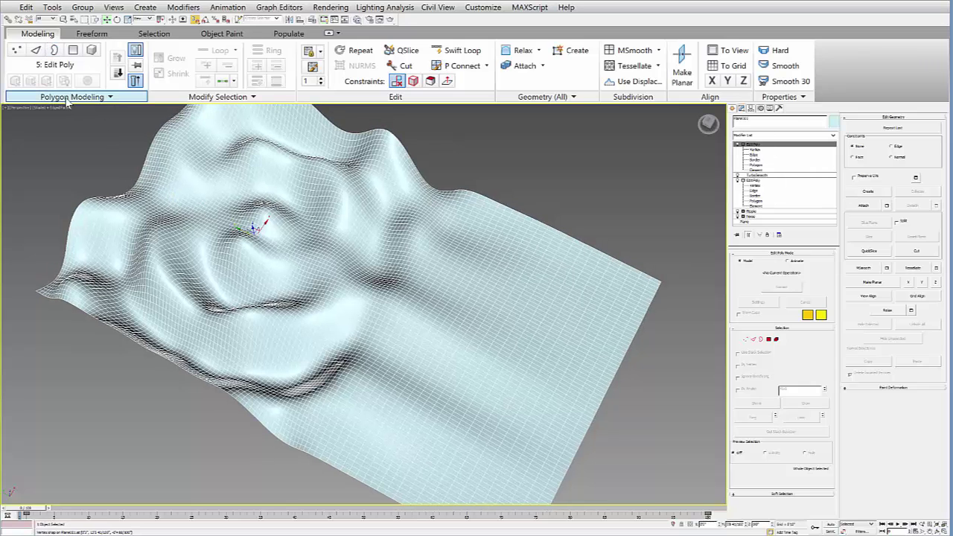
Open the Generate Topology tools and place their dialog over the viewport beside the terrain
{"action": "left_click", "coordinate": [108, 98]}
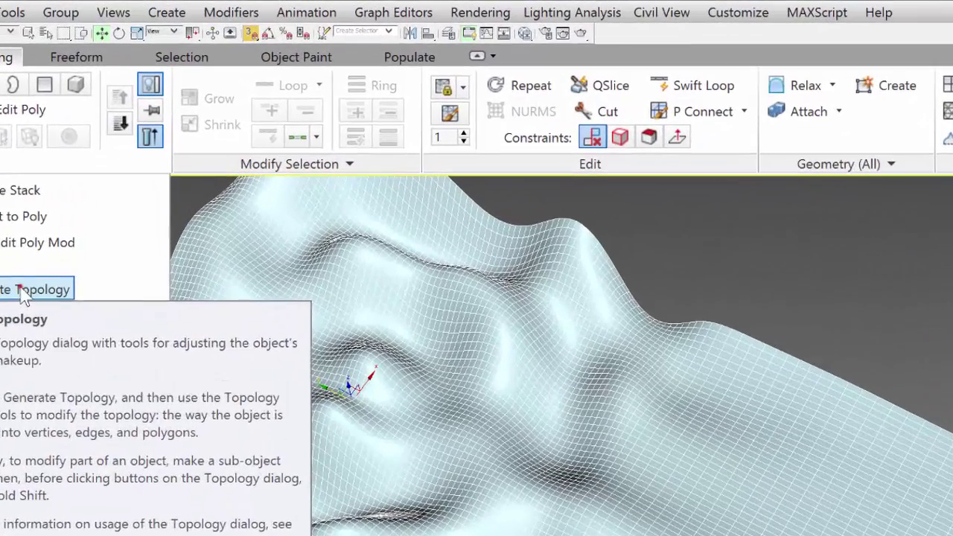
{"action": "left_click", "coordinate": [57, 171]}
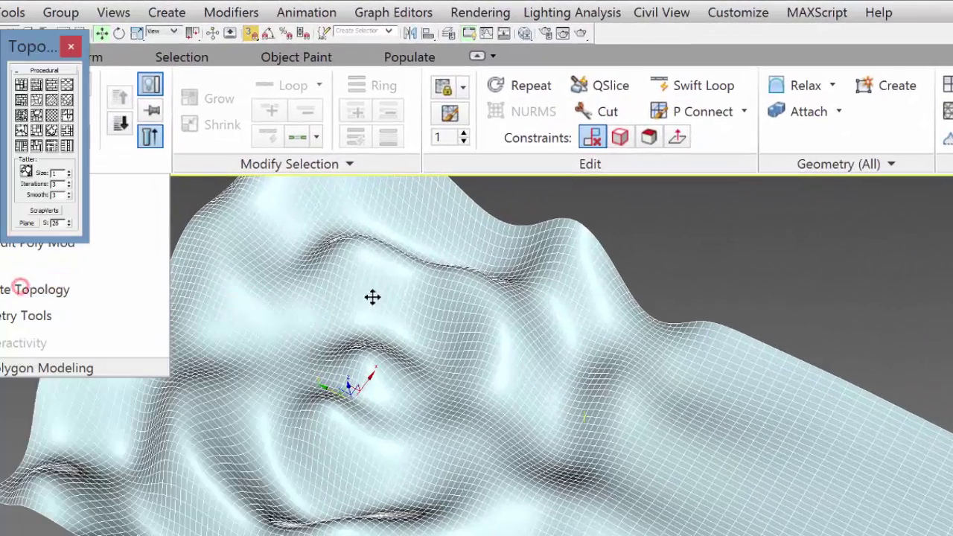
{"action": "left_click_drag", "start_coordinate": [55, 35], "coordinate": [849, 246]}
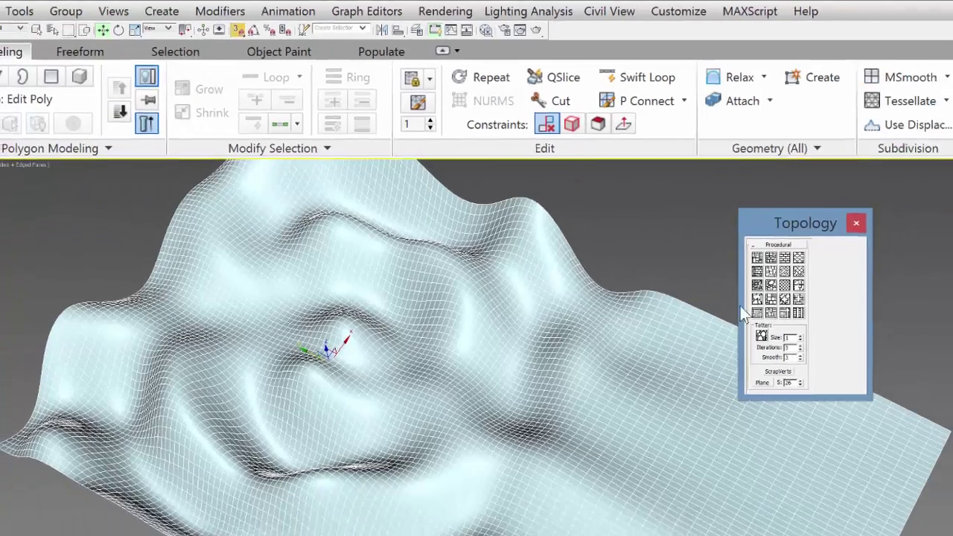
{"action": "middle_click_drag", "start_coordinate": [612, 469], "coordinate": [608, 501]}
{"action": "scroll", "coordinate": [577, 437], "scroll_direction": "up", "scroll_amount": 3}
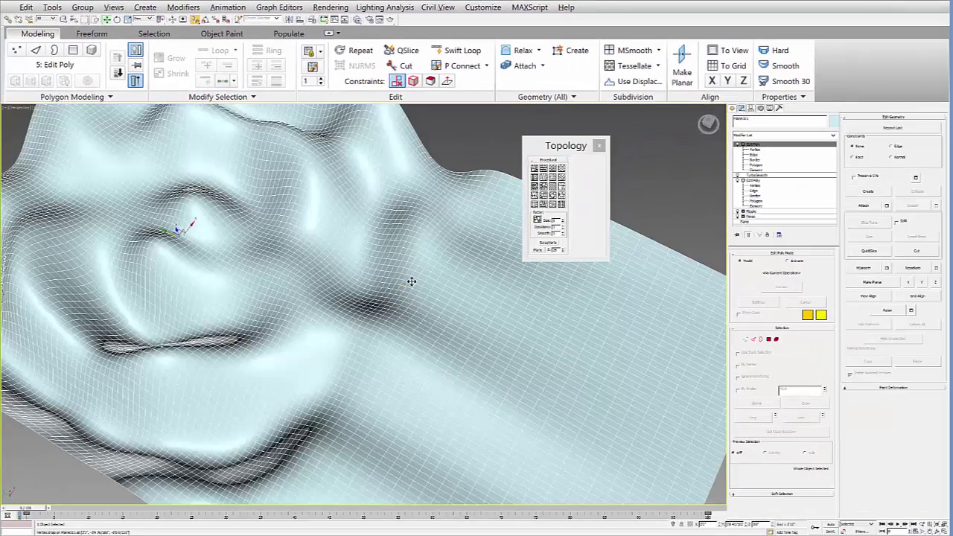
{"action": "scroll", "coordinate": [411, 281], "scroll_direction": "down", "scroll_amount": 4}
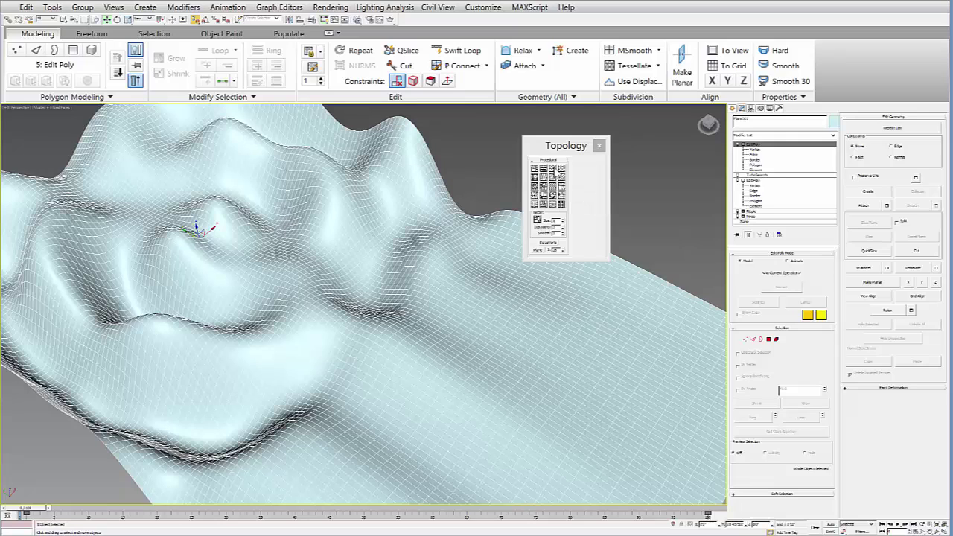
Switch the upper Edit Poly to Edge level, select an edge on the terrain and apply the Brick topology pattern
{"action": "left_click", "coordinate": [552, 170]}
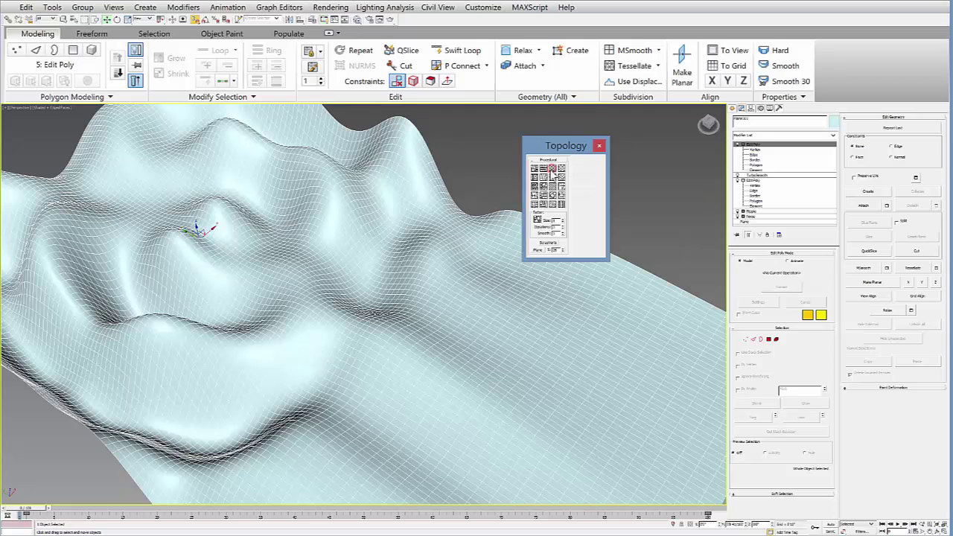
{"action": "left_click", "coordinate": [754, 155]}
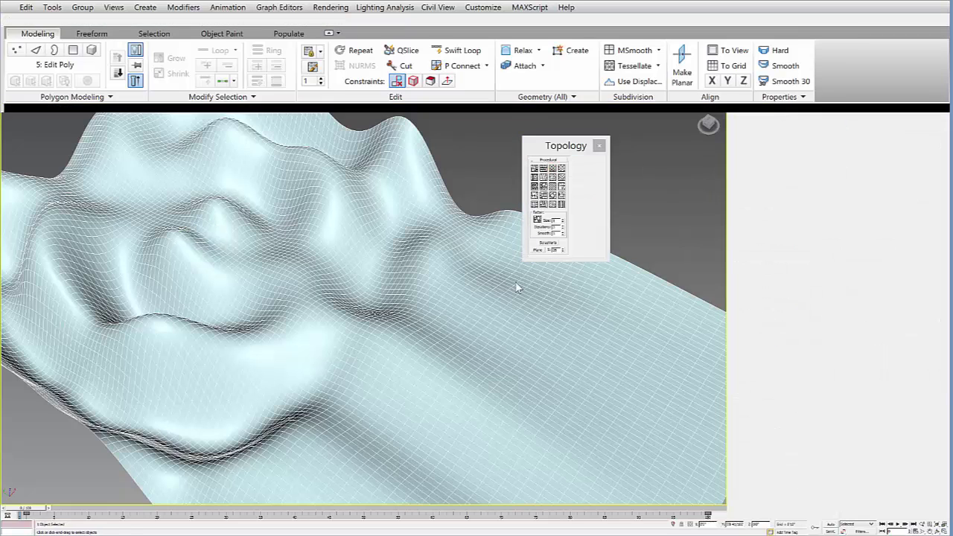
{"action": "left_click", "coordinate": [499, 307]}
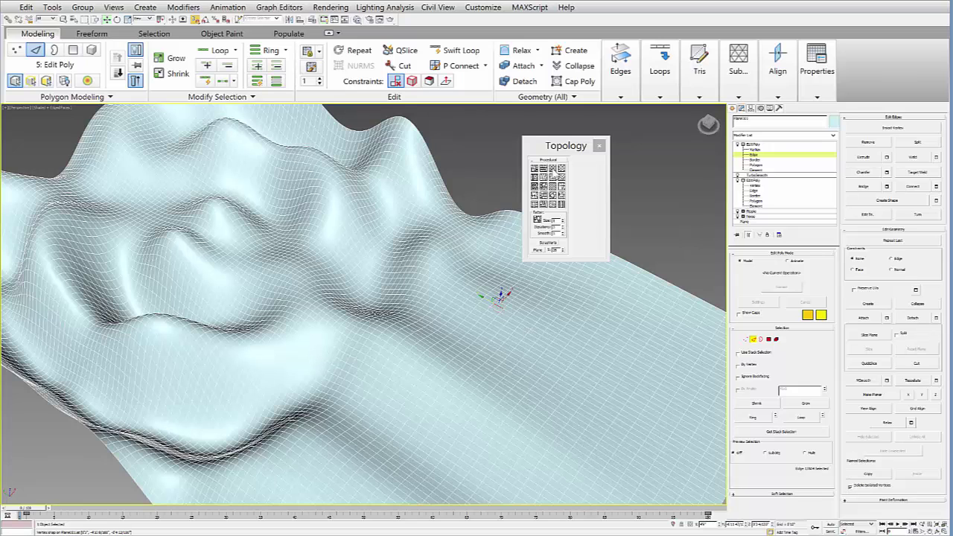
{"action": "left_click", "coordinate": [557, 176]}
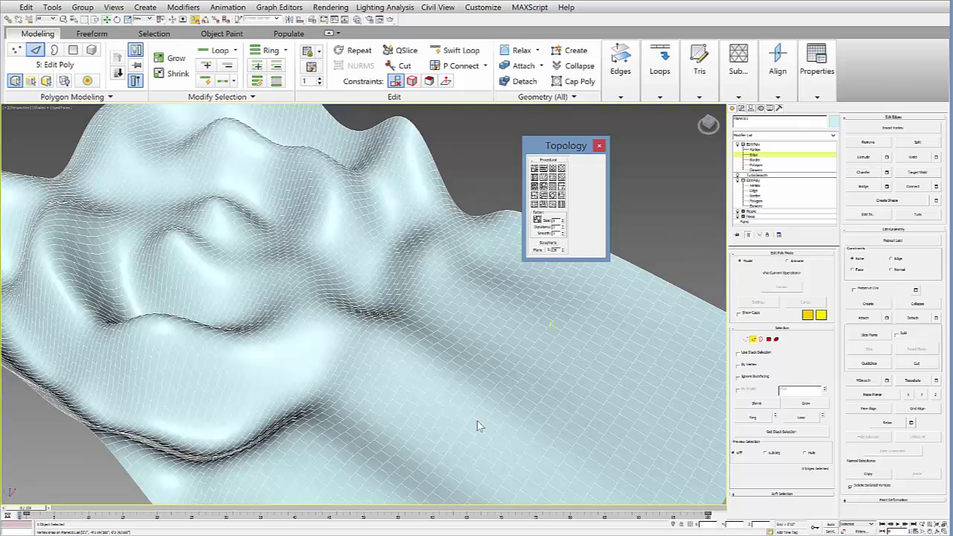
{"action": "left_click", "coordinate": [739, 152]}
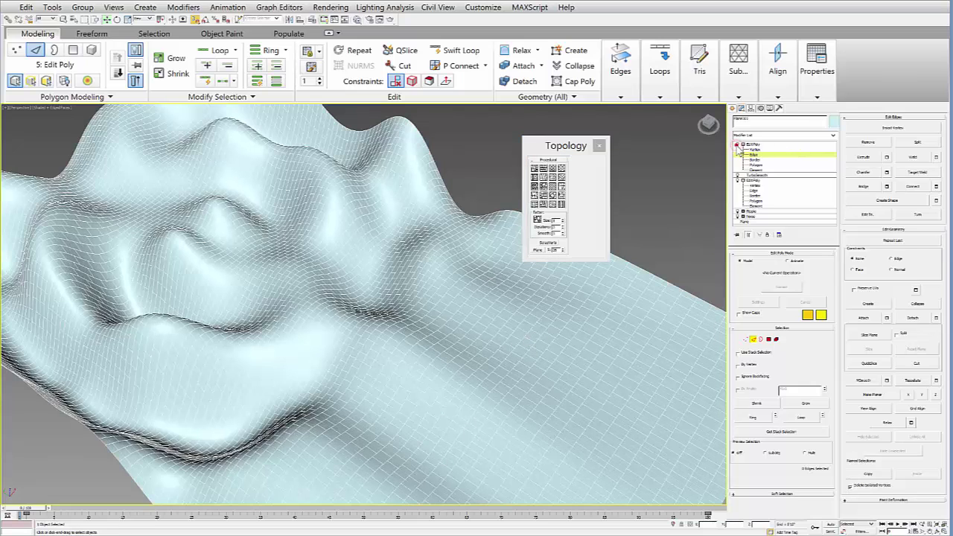
{"action": "middle_click_drag", "start_coordinate": [492, 388], "coordinate": [465, 385], "text": "alt"}
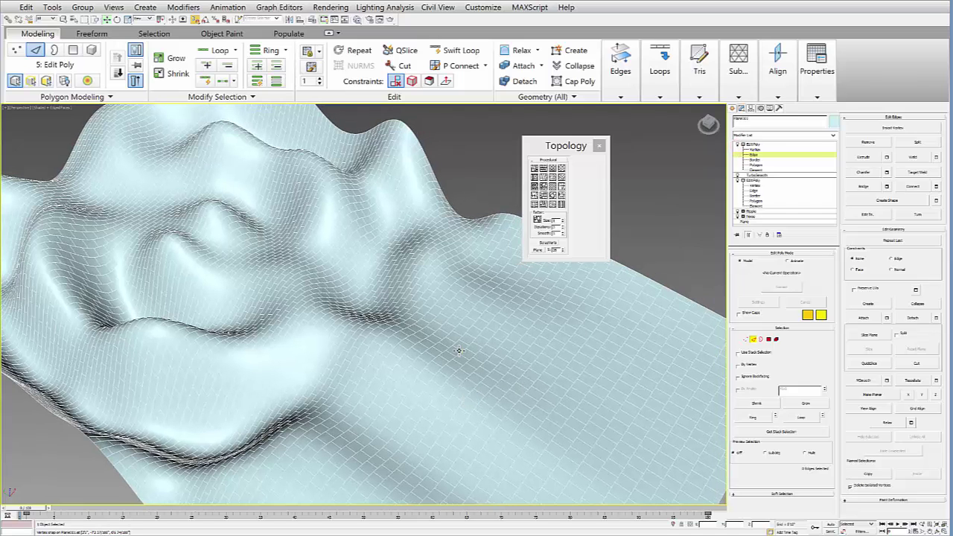
Undo the Brick topology on the terrain
{"action": "left_click", "coordinate": [26, 7]}
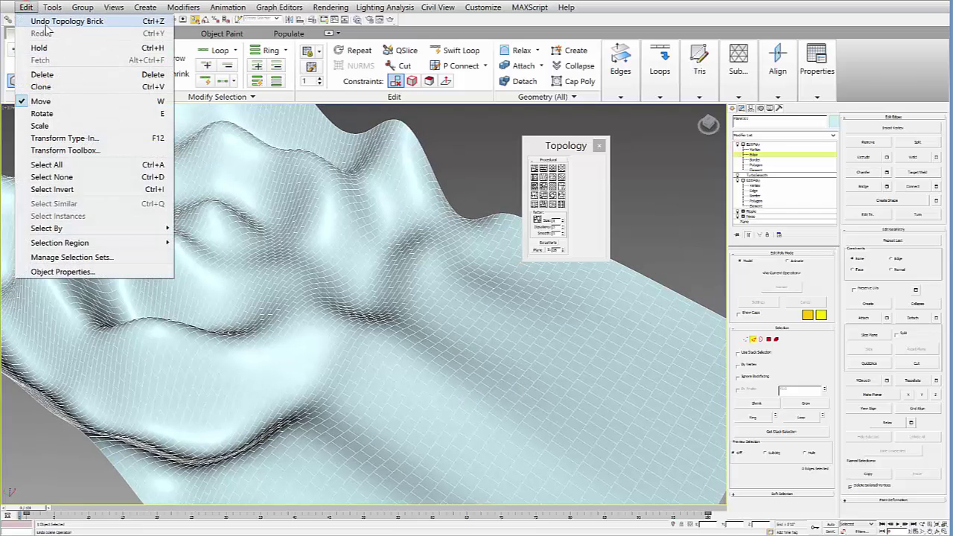
{"action": "left_click", "coordinate": [44, 23]}
{"action": "middle_click_drag", "start_coordinate": [392, 293], "coordinate": [428, 292], "text": "alt"}
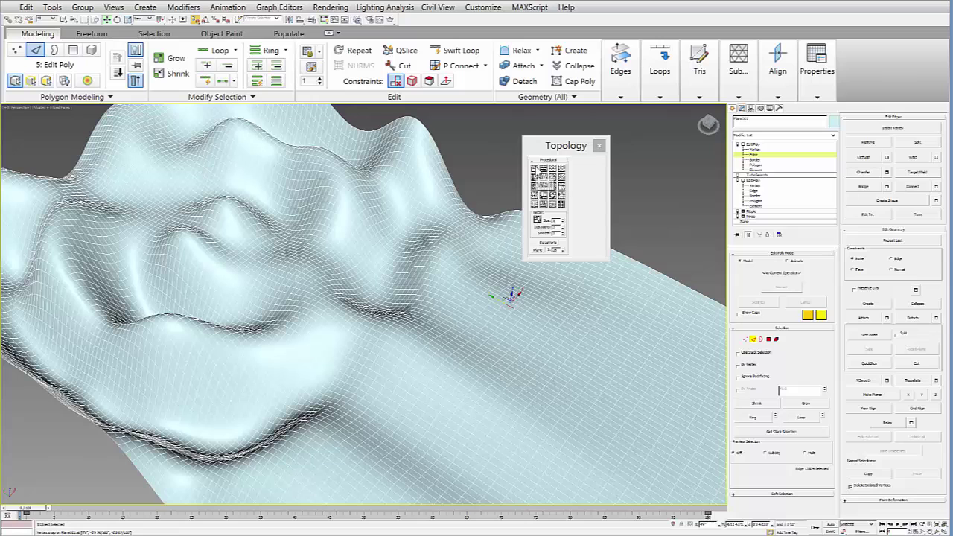
Try the Wall, hexagonal and other procedural topology patterns on the terrain one after another
{"action": "left_click", "coordinate": [534, 168]}
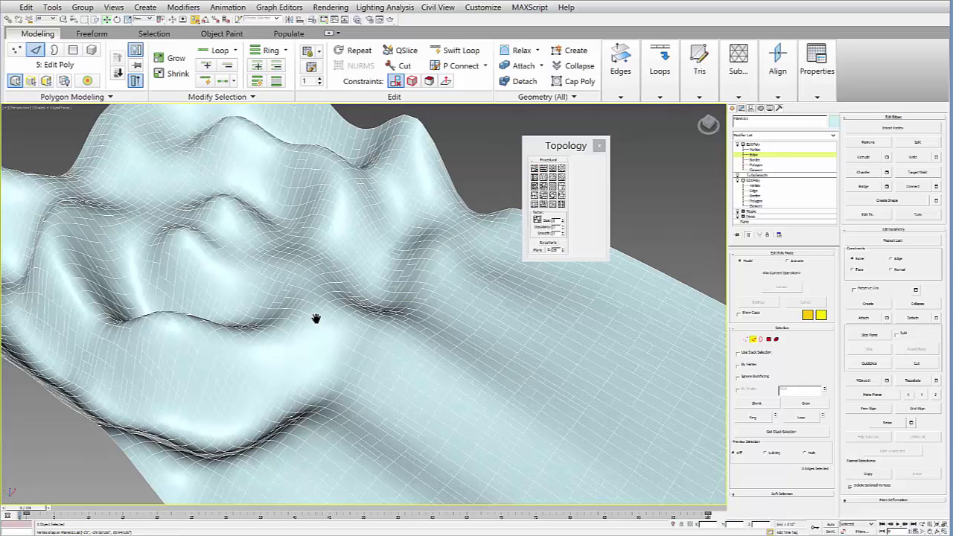
{"action": "left_click", "coordinate": [556, 173]}
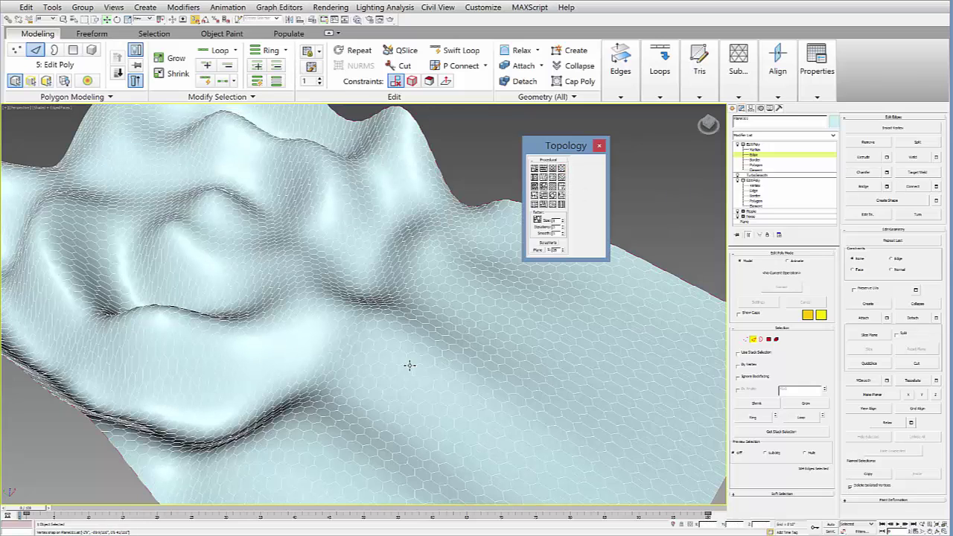
{"action": "left_click", "coordinate": [544, 177]}
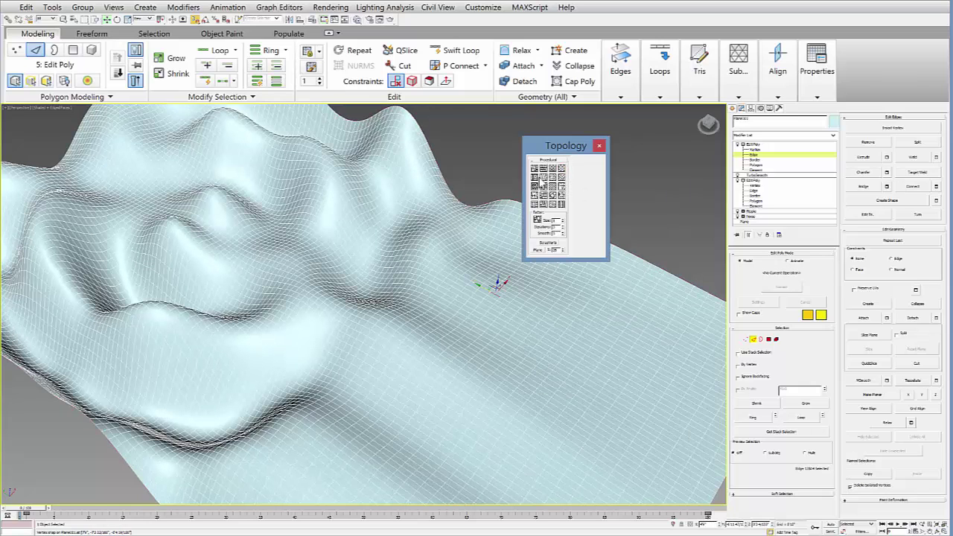
{"action": "left_click", "coordinate": [552, 186]}
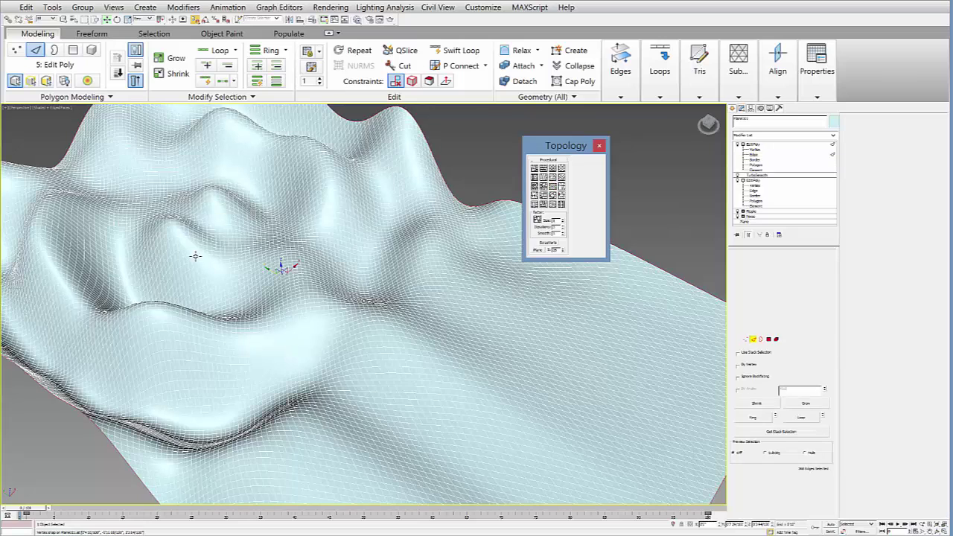
Replace the terrain's regular grid with an irregular, staggered procedural topology pattern
{"action": "left_click", "coordinate": [562, 191]}
{"action": "left_click", "coordinate": [562, 190]}
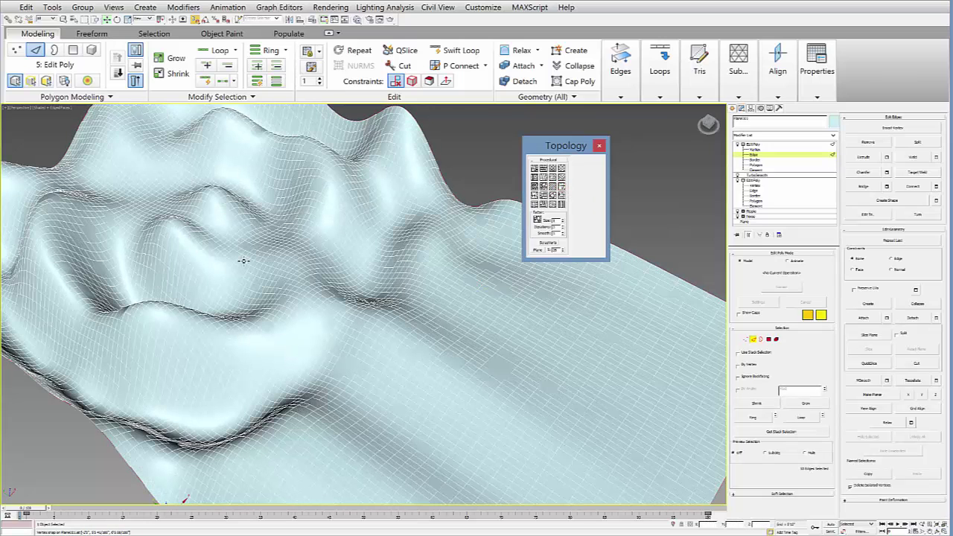
{"action": "middle_click_drag", "start_coordinate": [449, 357], "coordinate": [395, 334]}
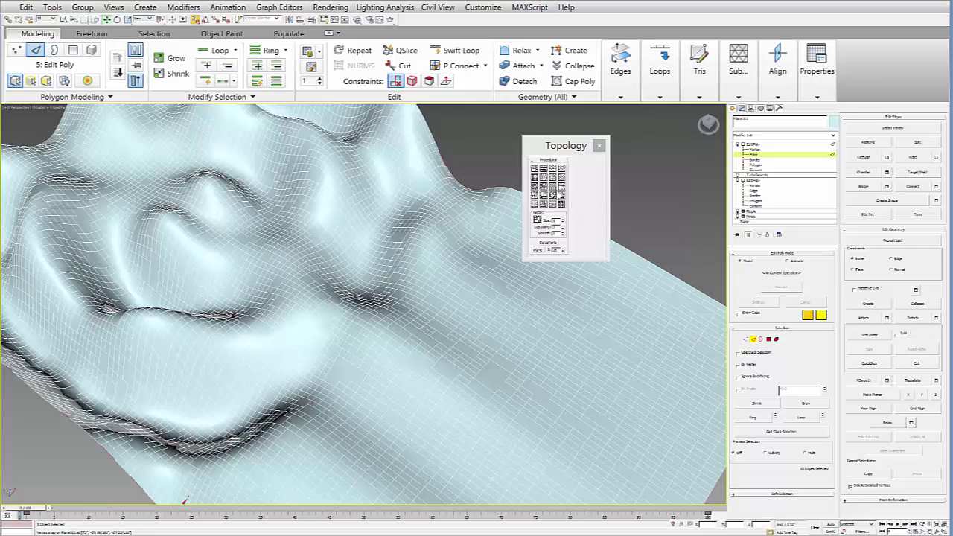
Leave Edge level, add a TurboSmooth modifier above the upper Edit Poly and increase its iterations
{"action": "left_click", "coordinate": [760, 145]}
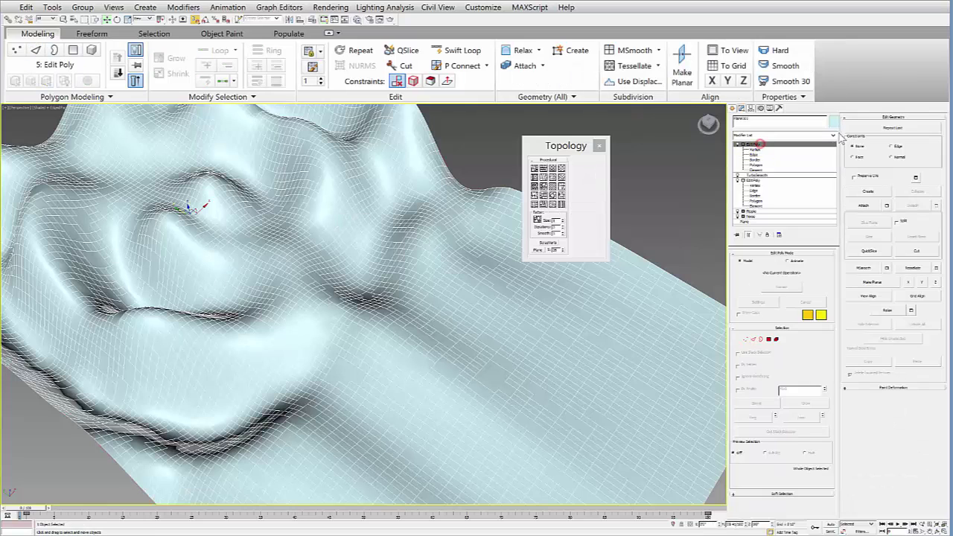
{"action": "left_click", "coordinate": [782, 134]}
{"action": "left_click_drag", "start_coordinate": [833, 224], "coordinate": [771, 404]}
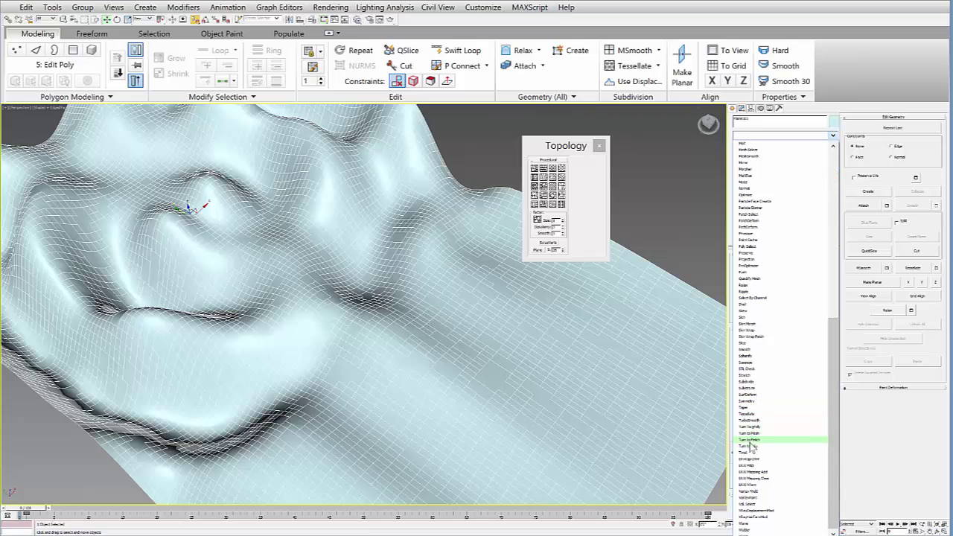
{"action": "left_click", "coordinate": [751, 421]}
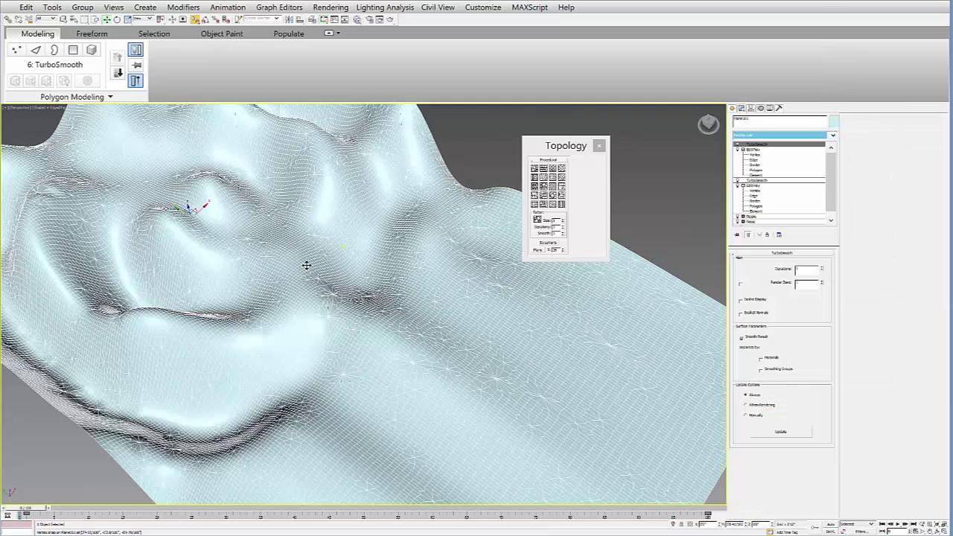
{"action": "middle_click_drag", "start_coordinate": [389, 444], "coordinate": [386, 420]}
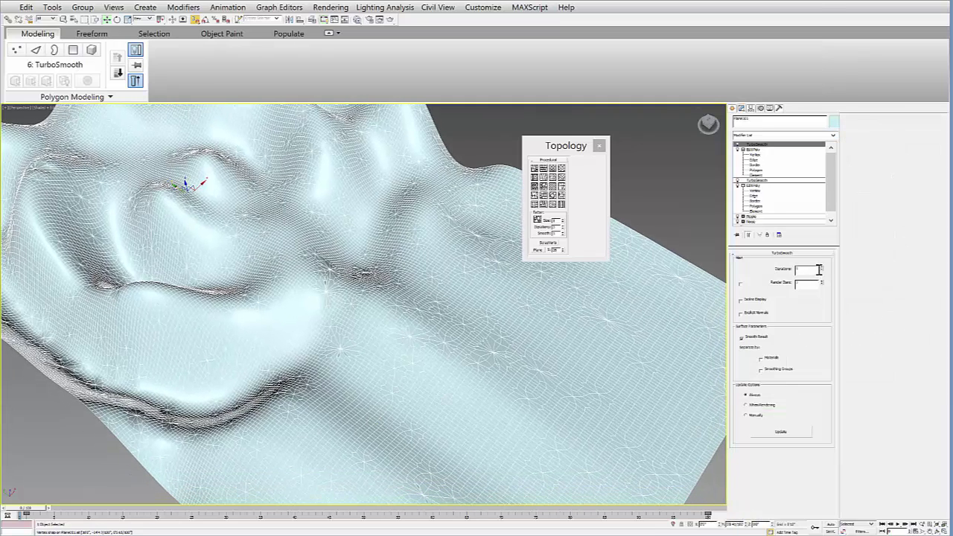
{"action": "left_click", "coordinate": [824, 272]}
{"action": "left_click", "coordinate": [823, 268]}
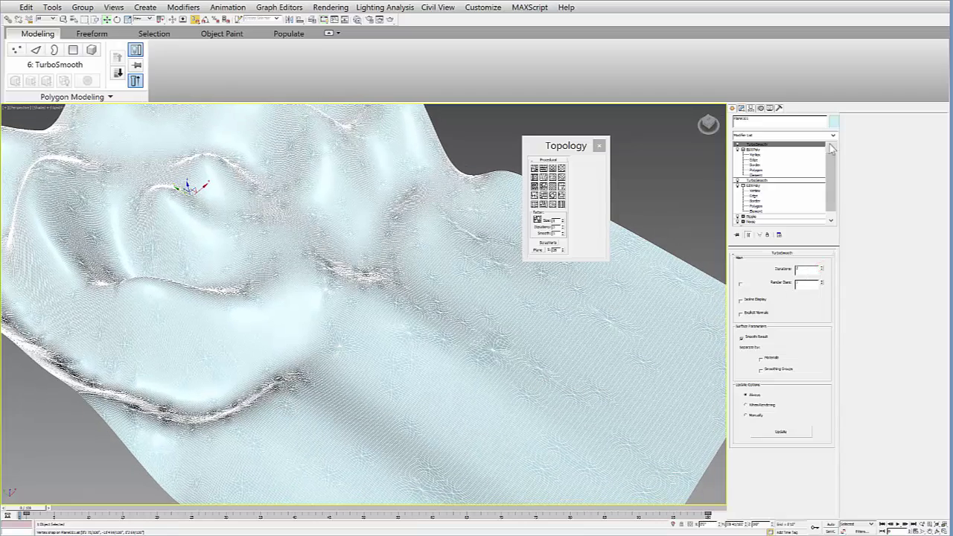
Add another Edit Poly modifier above the upper TurboSmooth and enter its Polygon level
{"action": "left_click", "coordinate": [834, 136]}
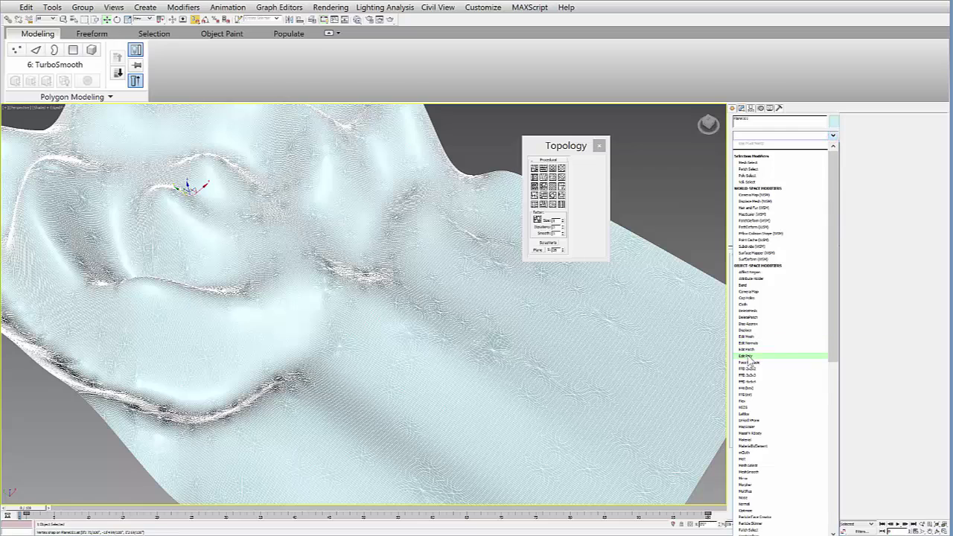
{"action": "left_click", "coordinate": [753, 164]}
{"action": "left_click", "coordinate": [742, 145]}
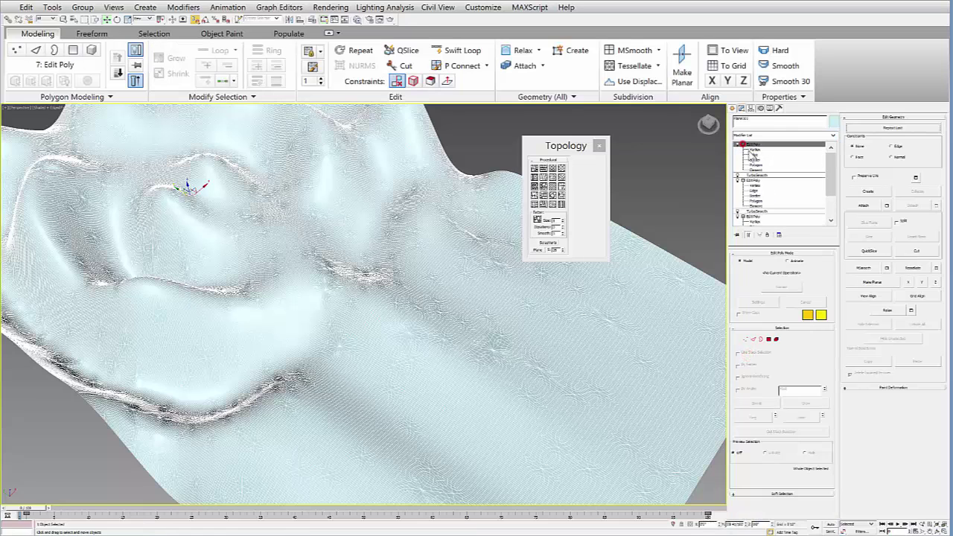
{"action": "left_click", "coordinate": [756, 165]}
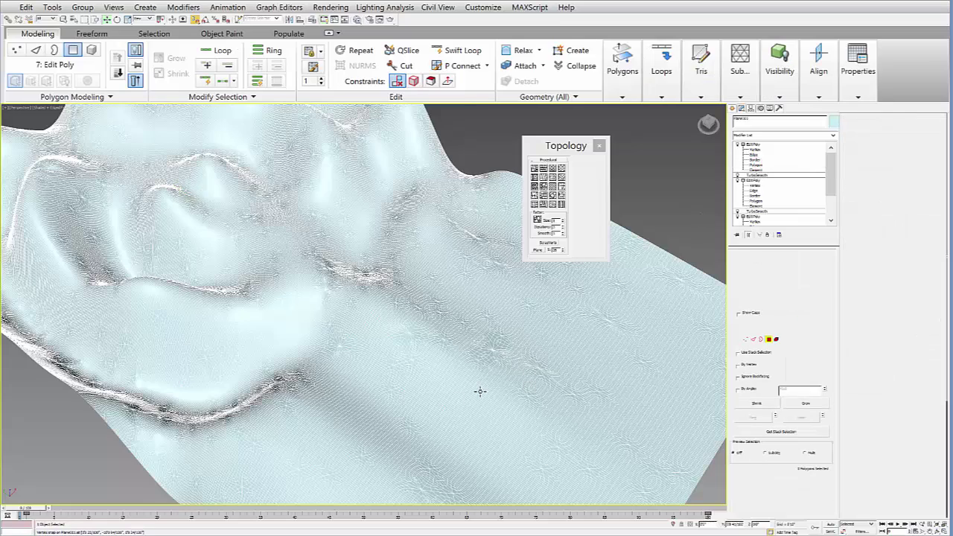
Select a single polygon on the terrain's smooth slope and extend the selection along its polygon loops
{"action": "scroll", "coordinate": [485, 391], "scroll_direction": "up", "scroll_amount": 6}
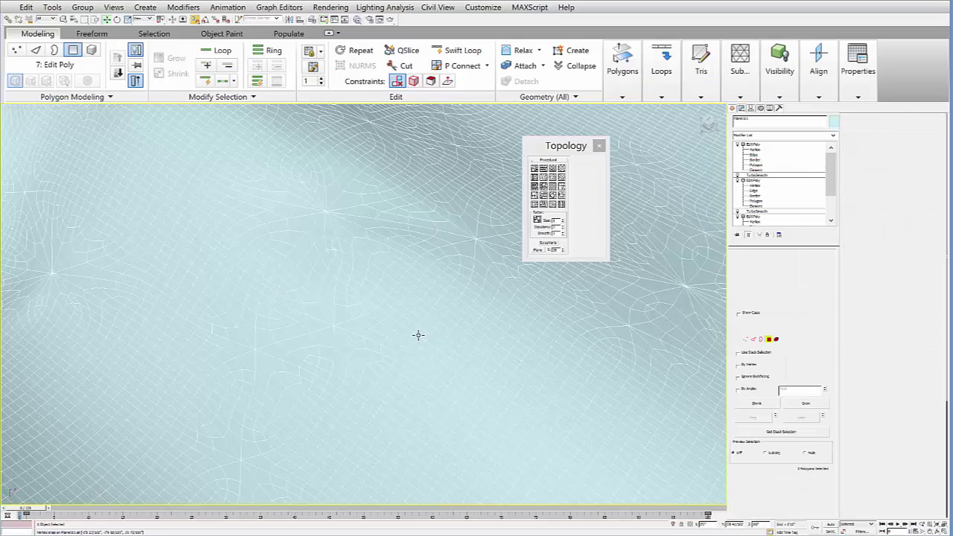
{"action": "left_click", "coordinate": [370, 321]}
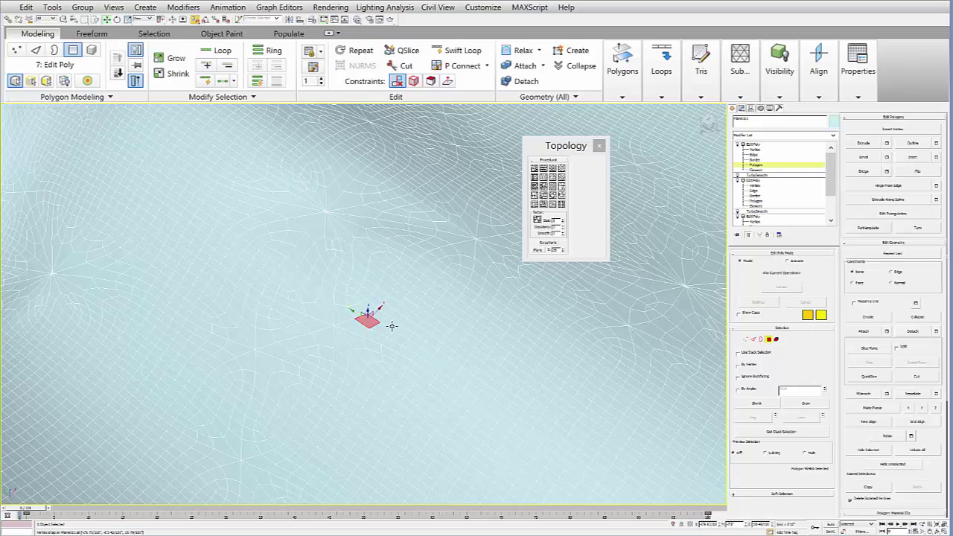
{"action": "left_click", "coordinate": [218, 53]}
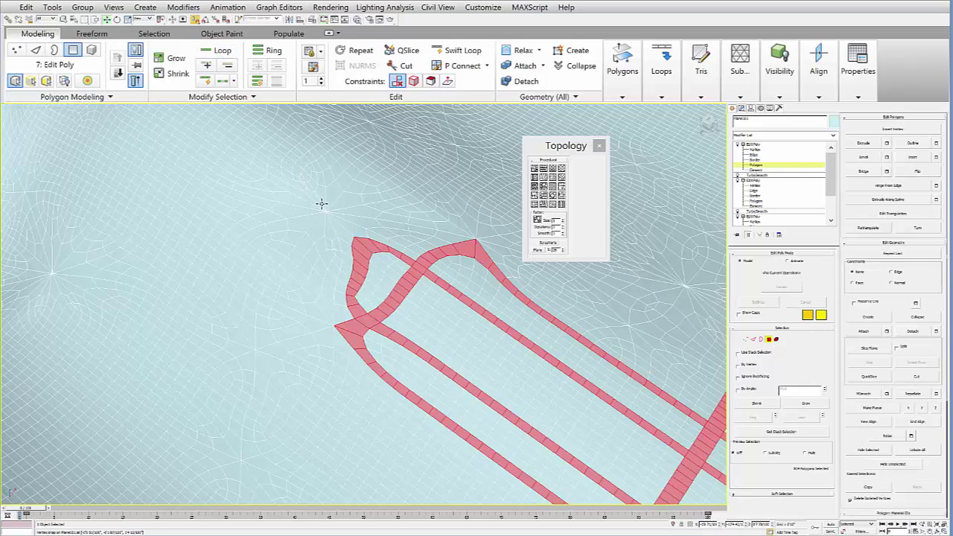
Extend the polygon selection through further loops into a branching, road-like network, undoing the selection of the whole mesh
{"action": "scroll", "coordinate": [293, 231], "scroll_direction": "down", "scroll_amount": 3}
{"action": "middle_click_drag", "start_coordinate": [433, 345], "coordinate": [332, 372]}
{"action": "scroll", "coordinate": [444, 280], "scroll_direction": "up", "scroll_amount": 3}
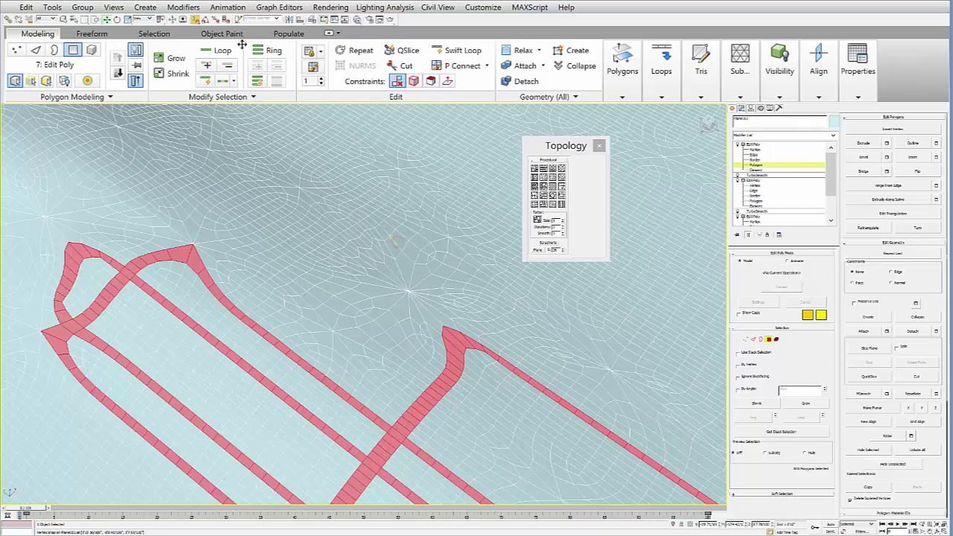
{"action": "left_click", "coordinate": [219, 49]}
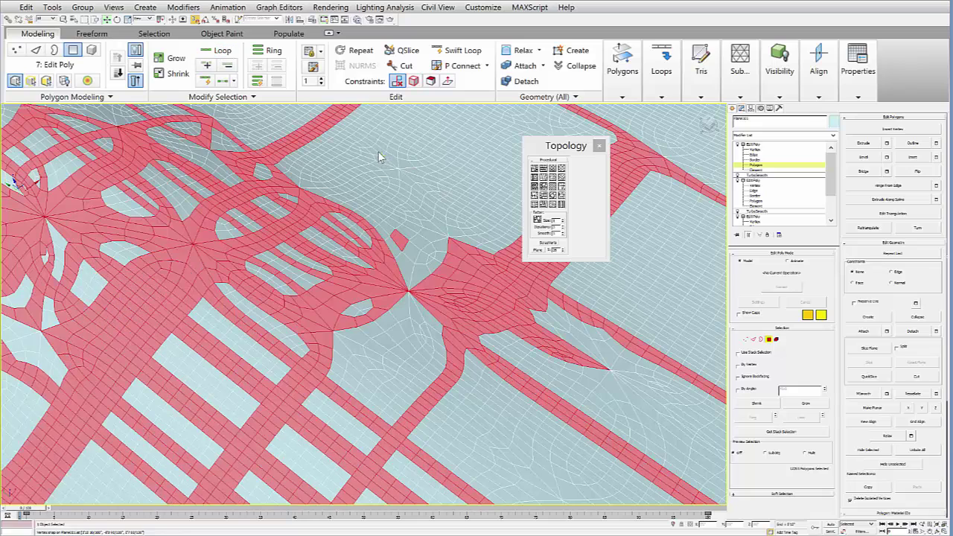
{"action": "left_click", "coordinate": [224, 50]}
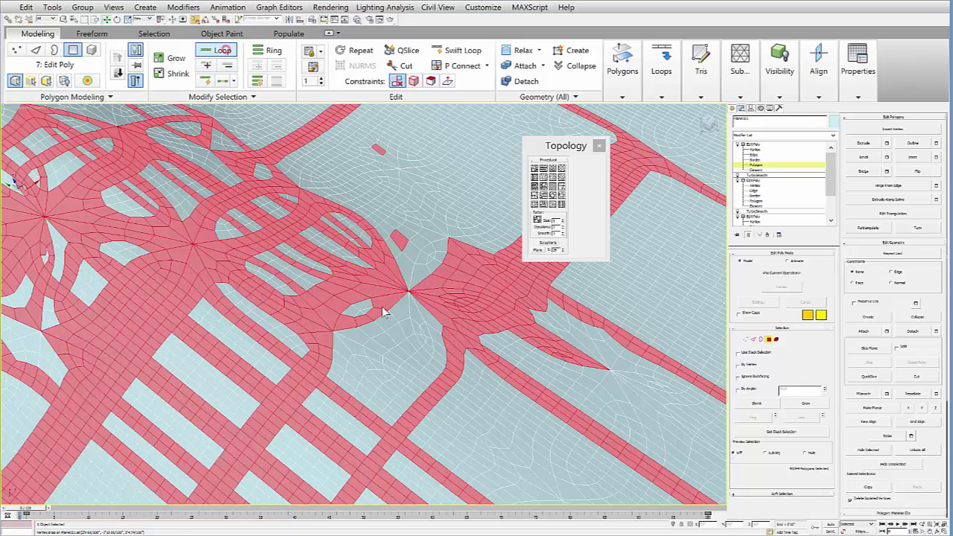
{"action": "key", "text": "ctrl+a"}
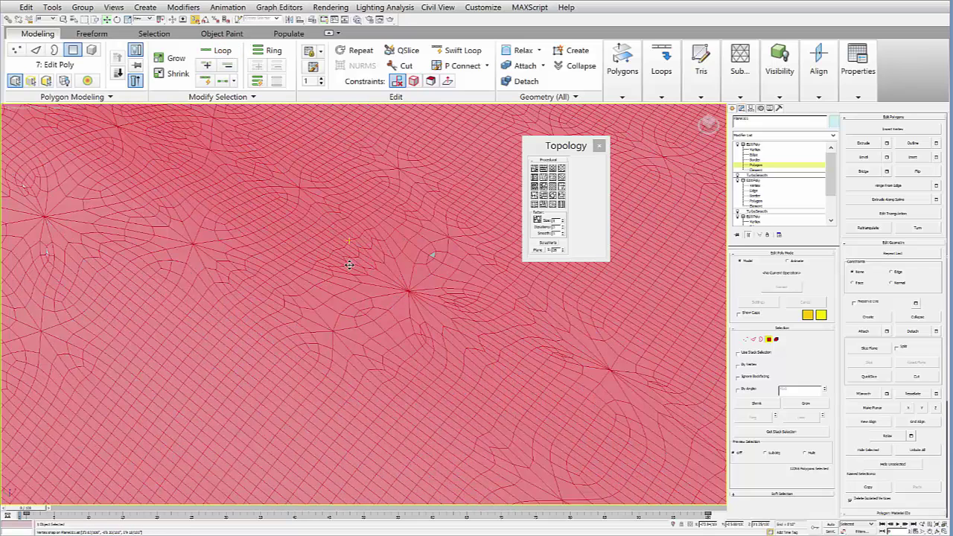
{"action": "key", "text": "ctrl+z"}
Detach the selected network of polygons from the terrain and leave Polygon level
{"action": "scroll", "coordinate": [375, 268], "scroll_direction": "down", "scroll_amount": 3}
{"action": "middle_click_drag", "start_coordinate": [352, 300], "coordinate": [523, 442]}
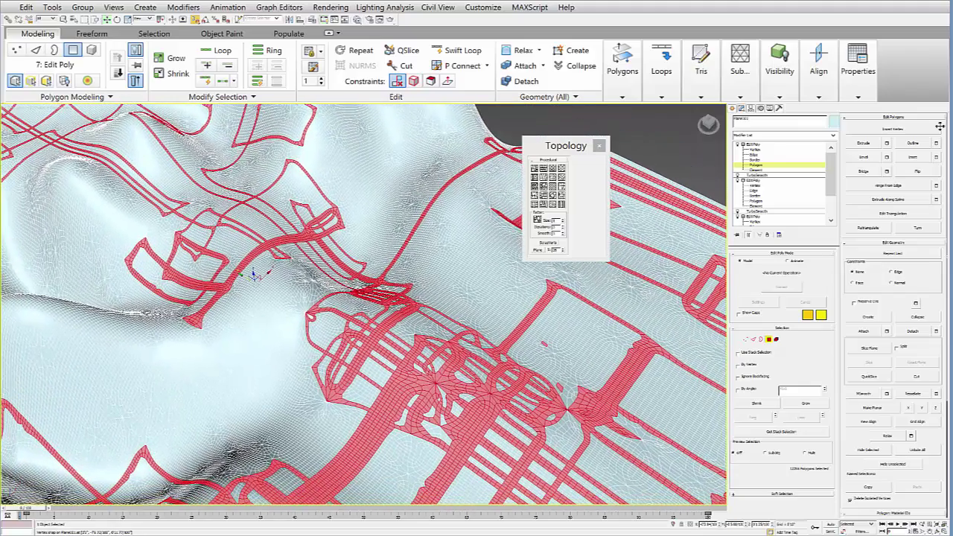
{"action": "left_click", "coordinate": [909, 334]}
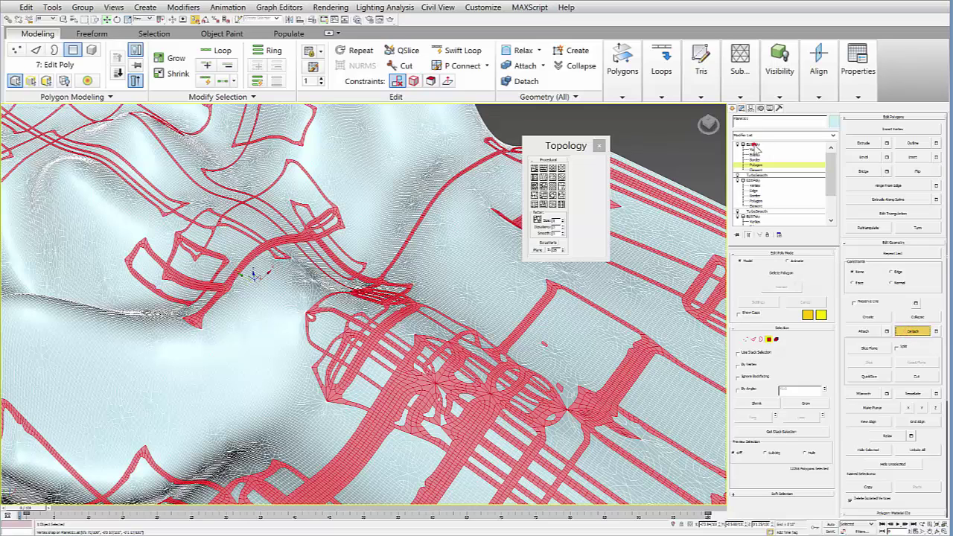
{"action": "left_click", "coordinate": [756, 146]}
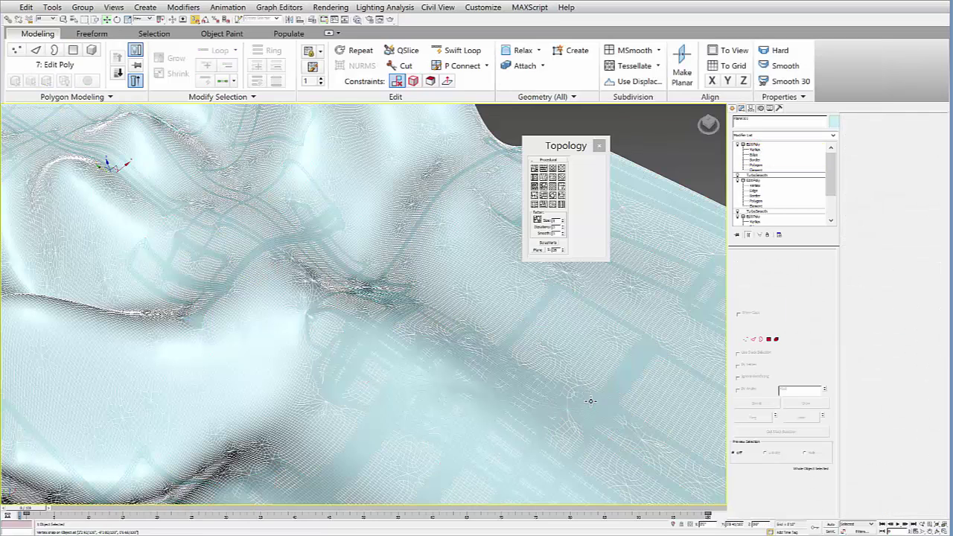
Select the detached network object, give it a light green object color and deselect it
{"action": "left_click", "coordinate": [592, 403]}
{"action": "left_click", "coordinate": [839, 123]}
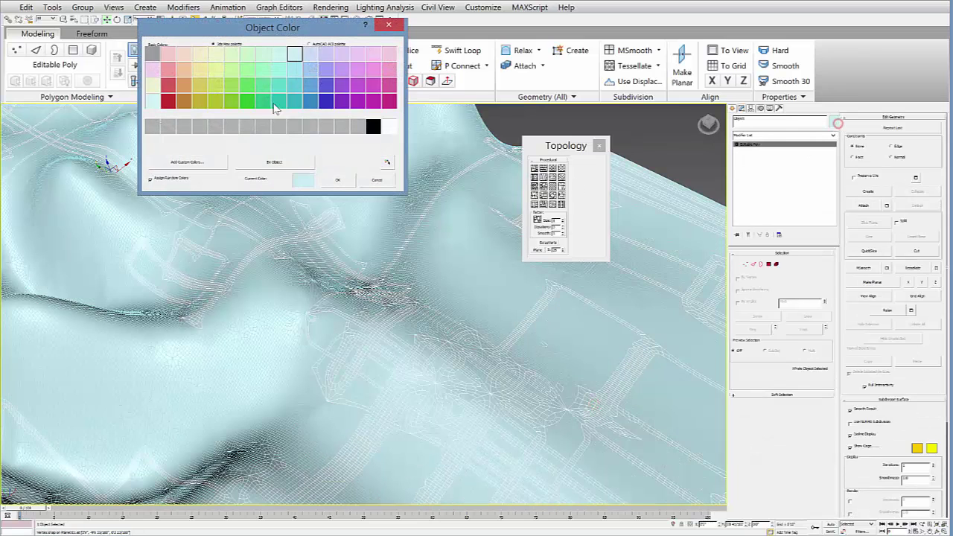
{"action": "left_click", "coordinate": [337, 181]}
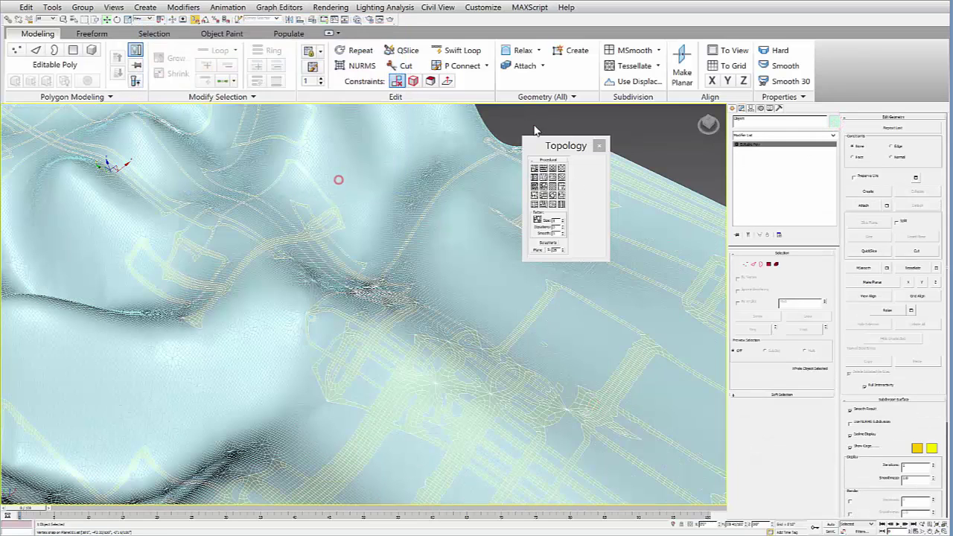
{"action": "left_click", "coordinate": [382, 334]}
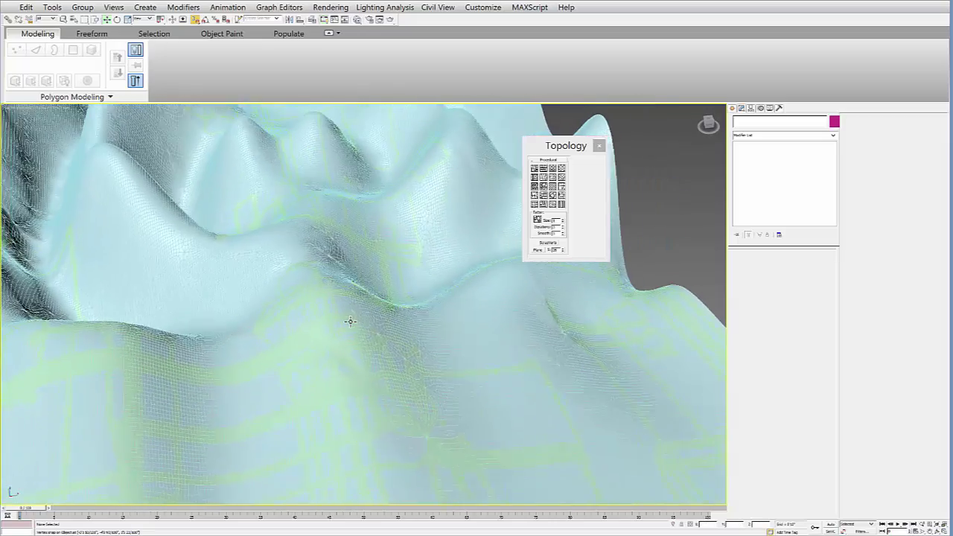